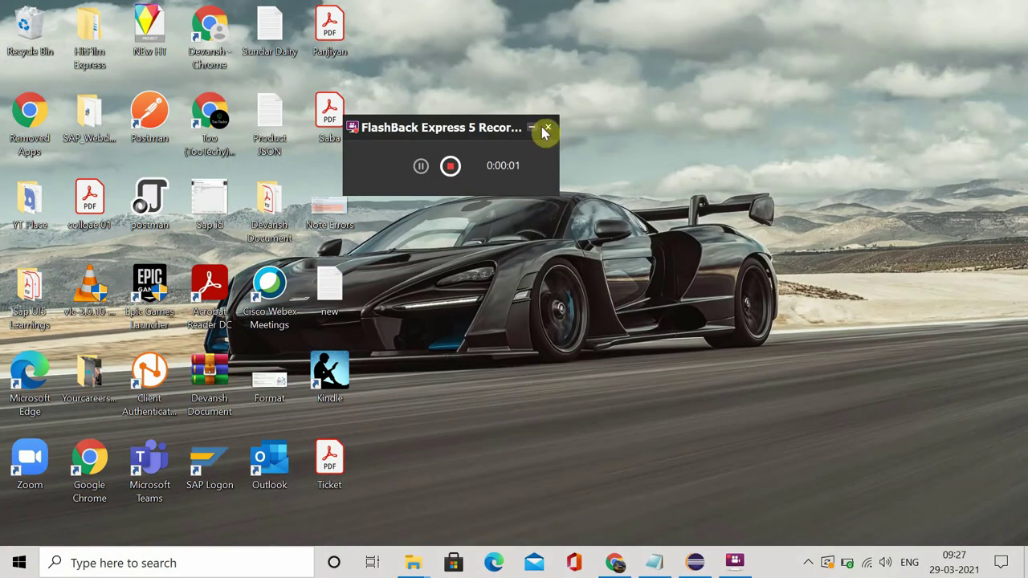
- Open Settings from the Start menu and go to the System > Sound page
left_click(534, 128)
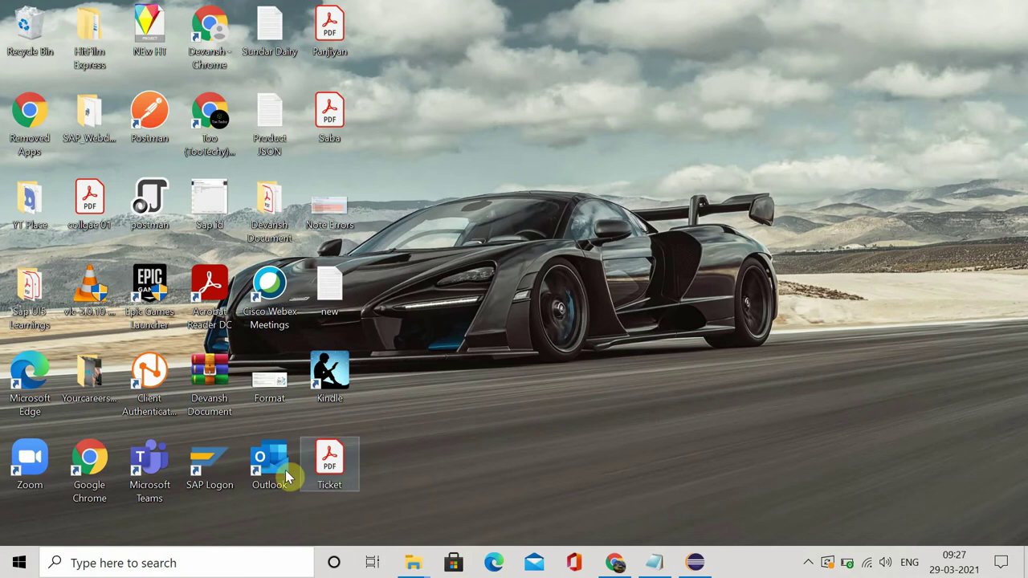
left_click(16, 565)
mouse_move(19, 489)
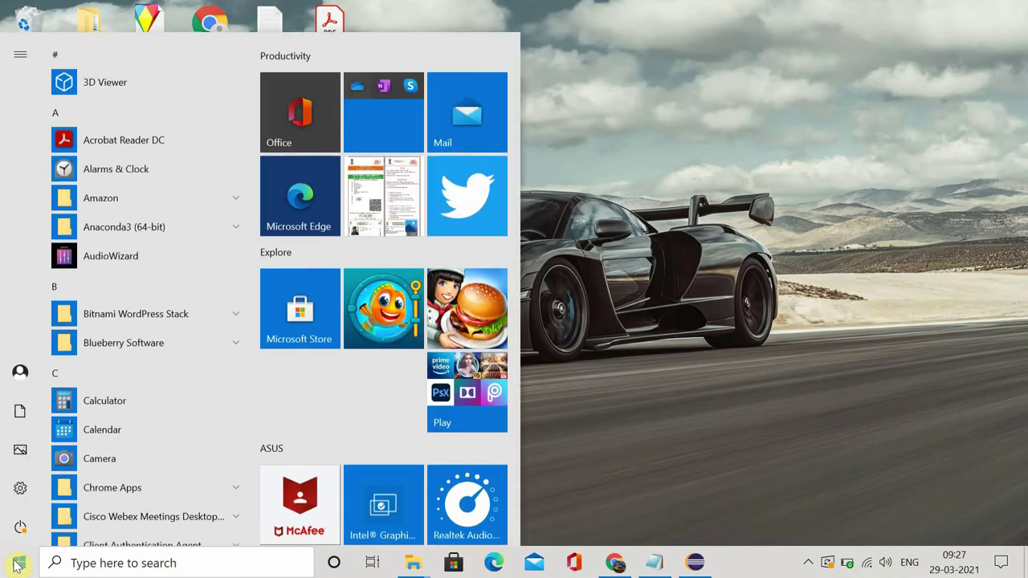
left_click(16, 492)
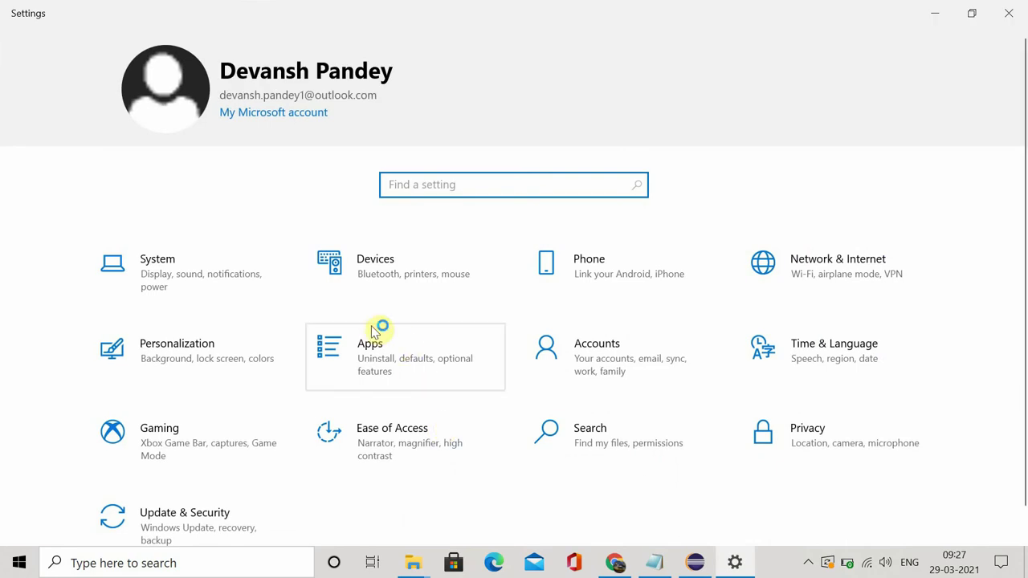
left_click(153, 273)
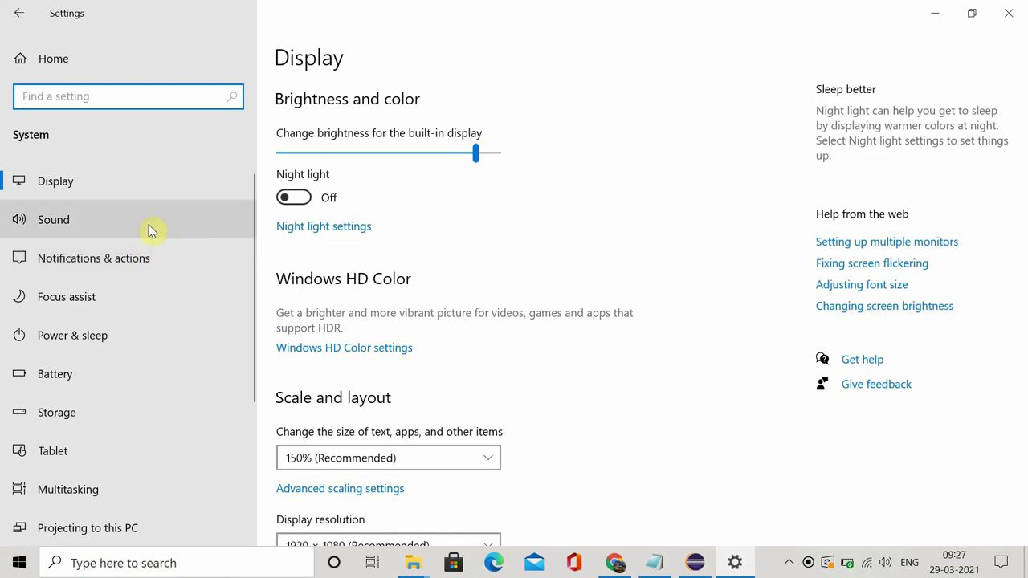
left_click(151, 232)
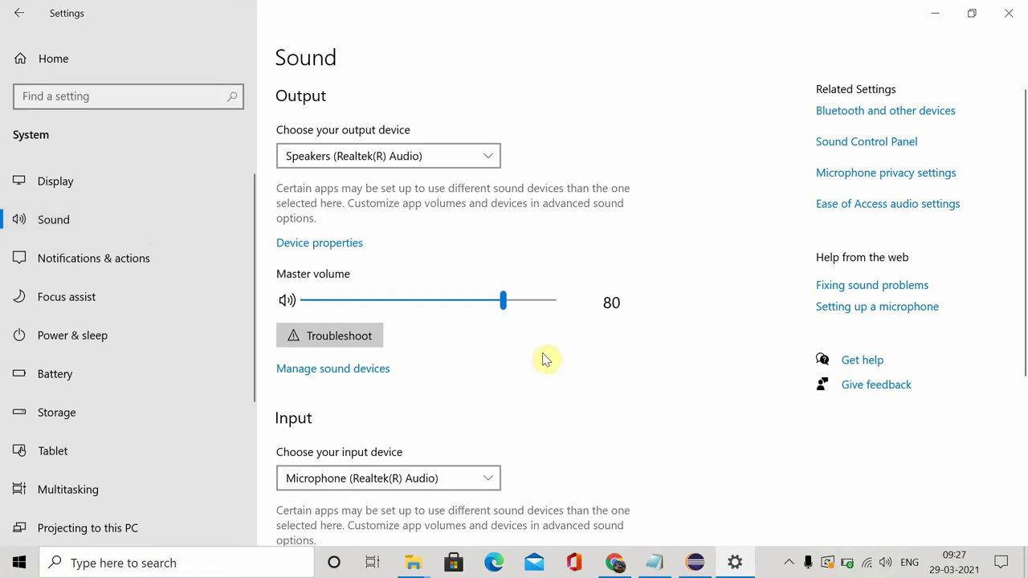
- Review the output device list, then run the sound troubleshooter for the speakers
left_click(494, 163)
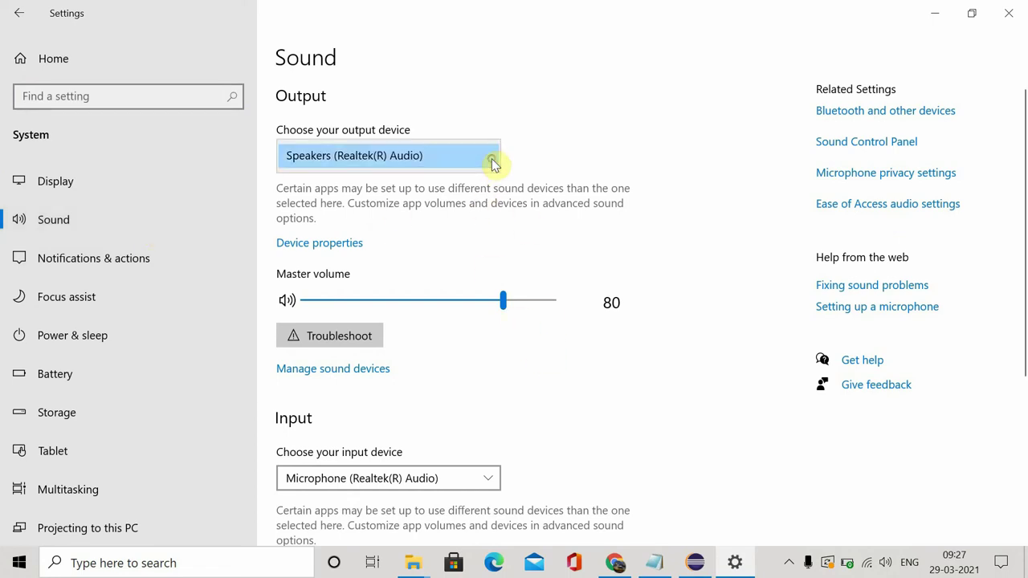
left_click(360, 344)
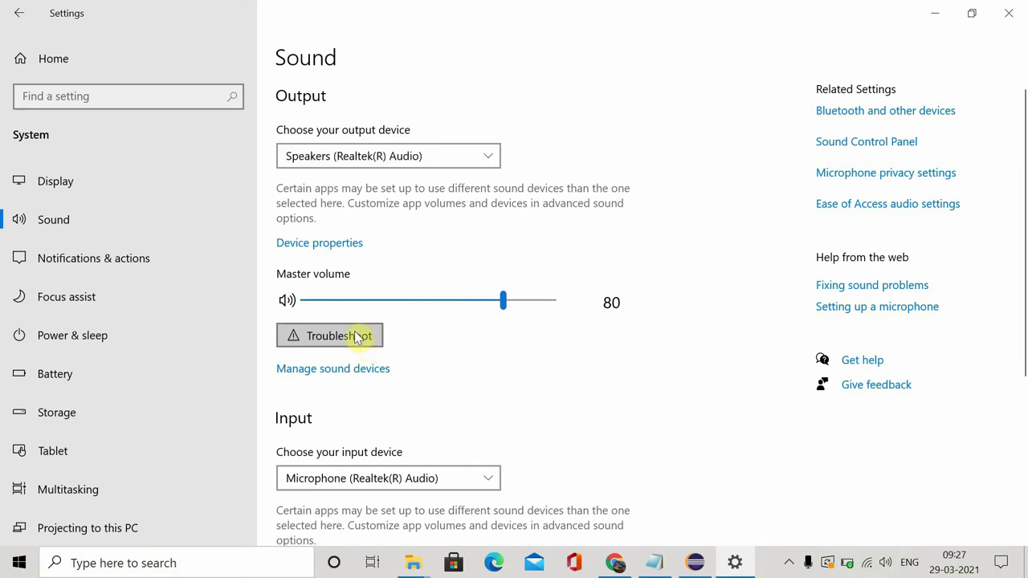
left_click(359, 338)
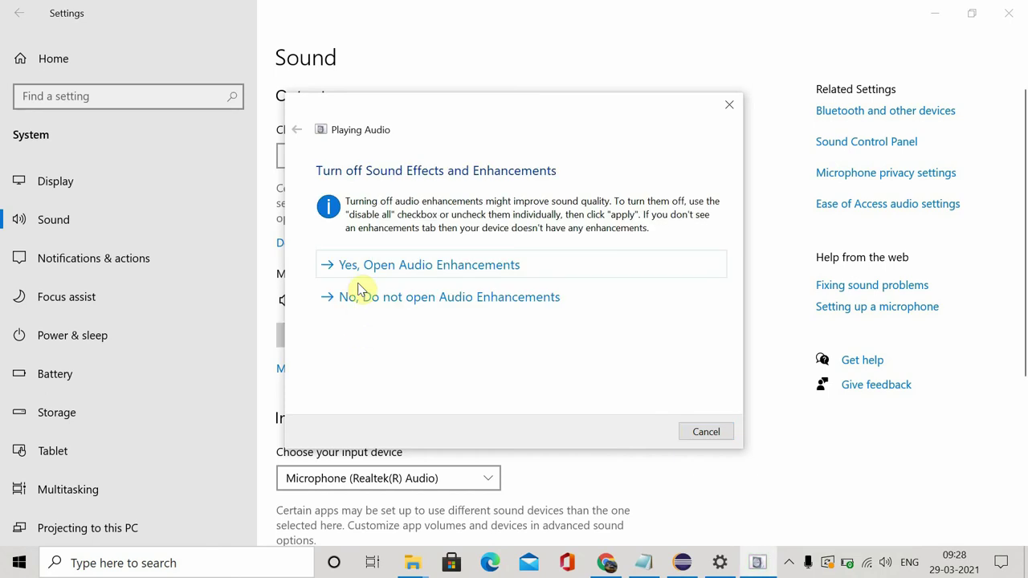
- Accept opening audio enhancements, close the troubleshooter, and confirm Speakers Properties with OK
left_click(452, 277)
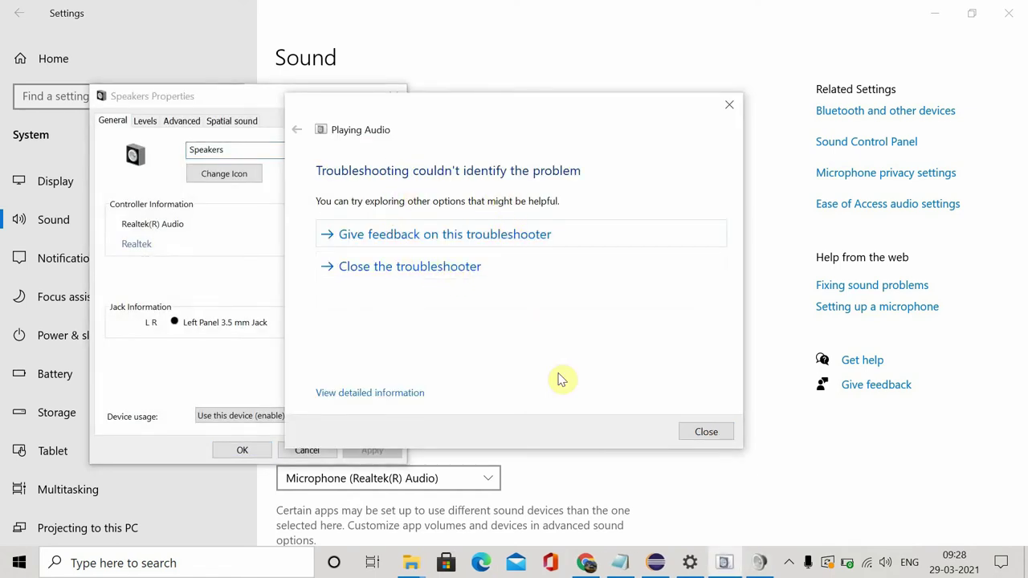
left_click(707, 433)
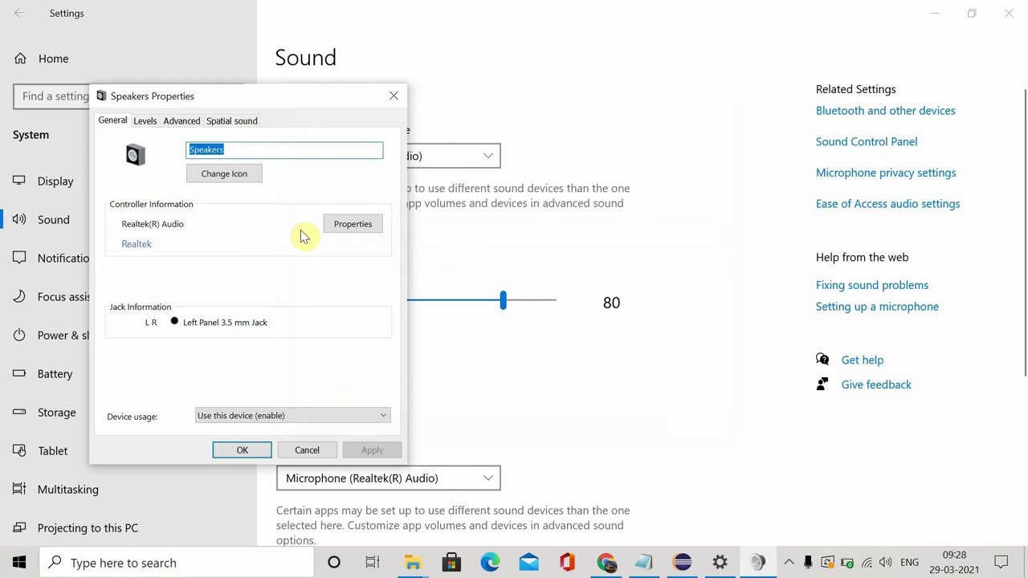
left_click(248, 452)
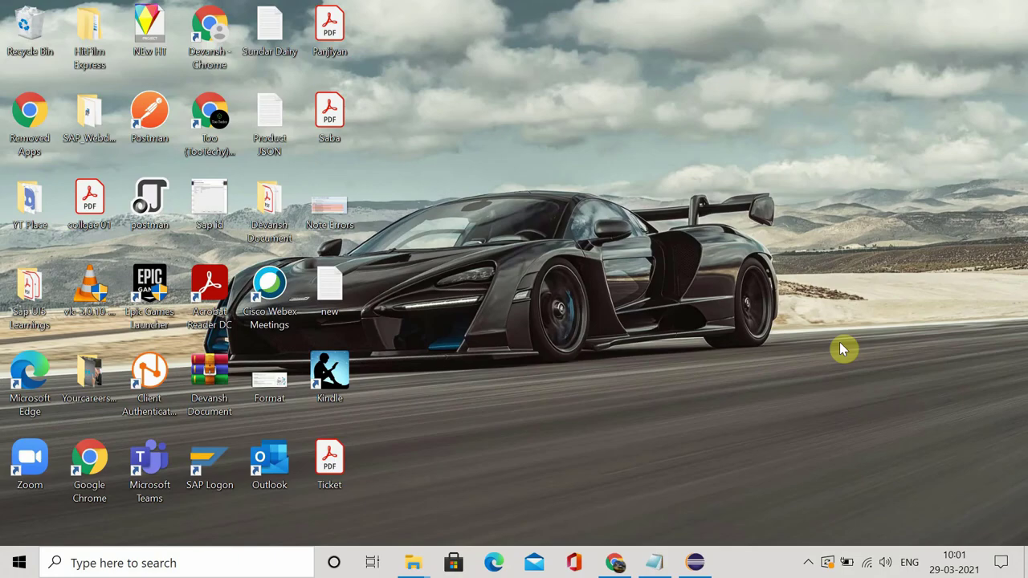
- Search for 'device manager', open Device Manager and maximize it
left_click(221, 563)
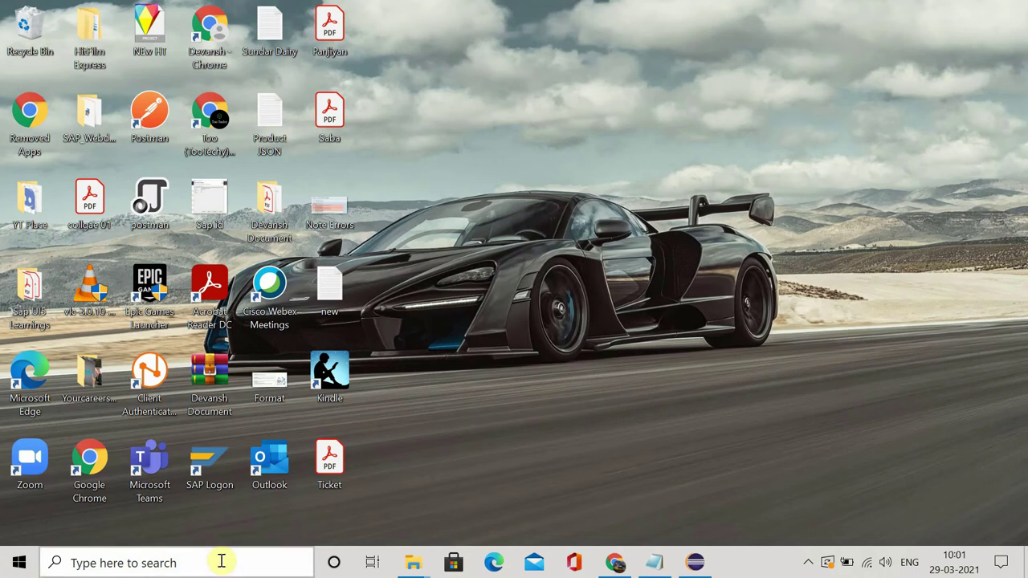
type("dev")
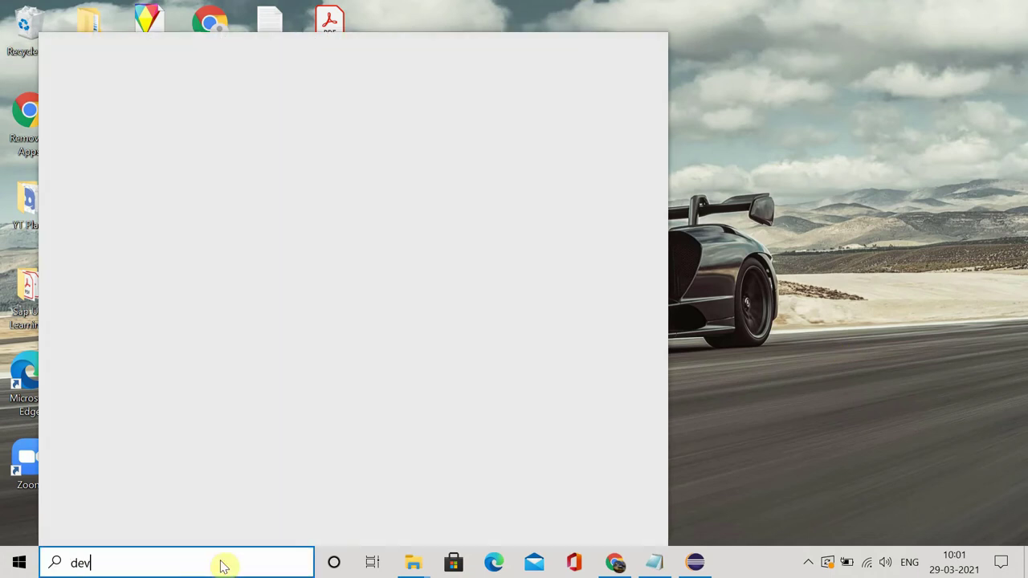
type("ice")
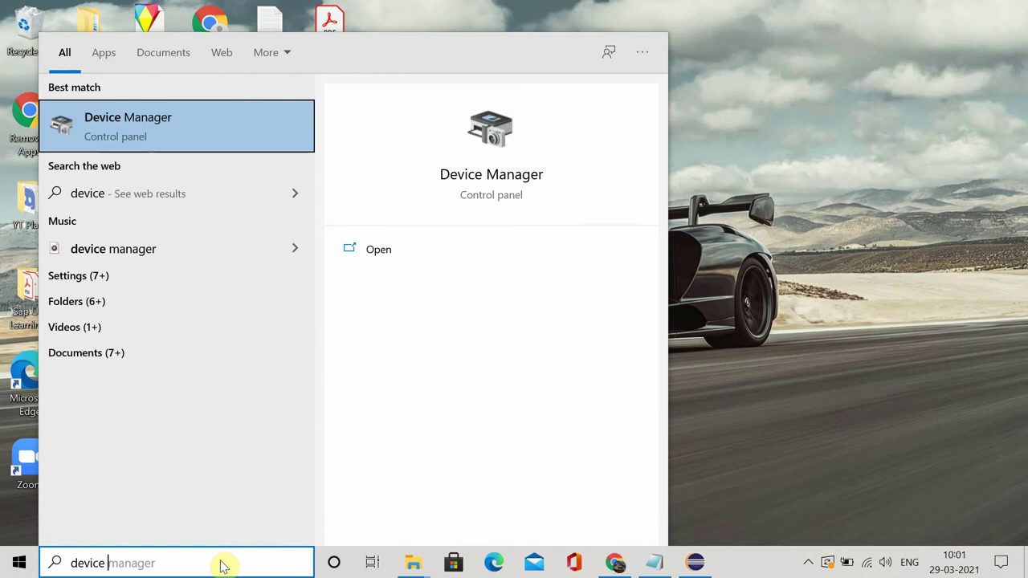
type(" managwr")
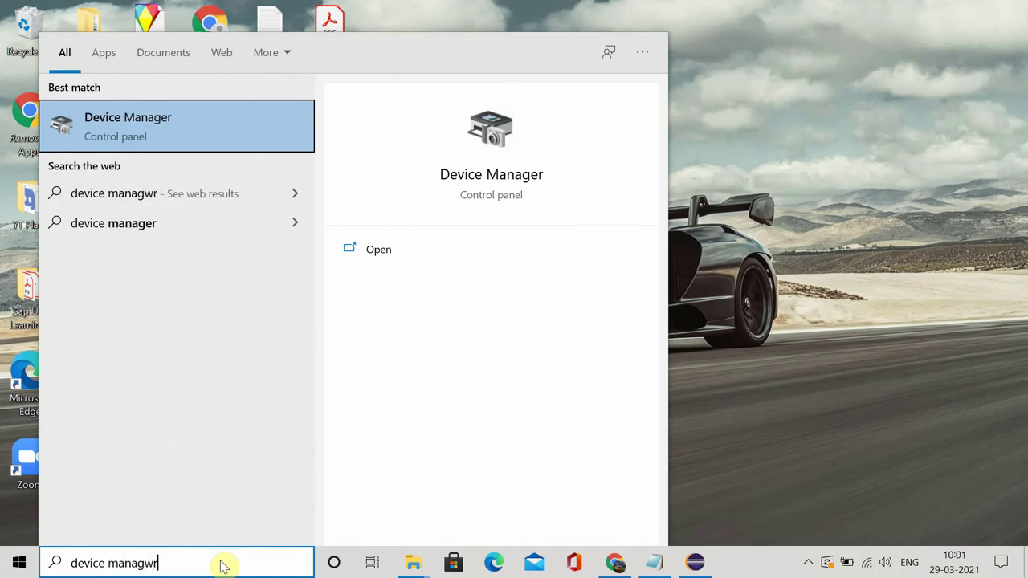
key("BackSpace")
key("BackSpace")
type("er")
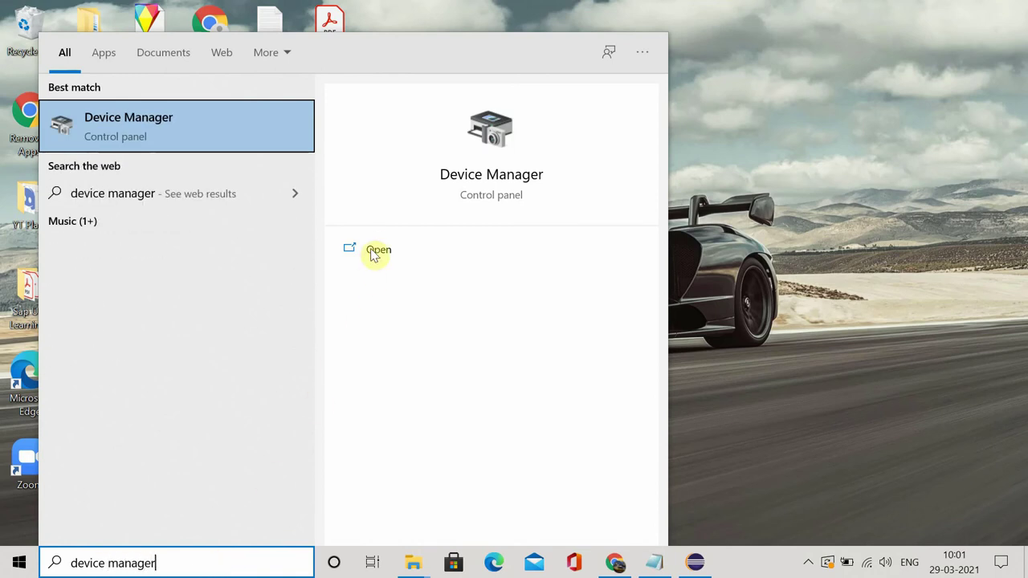
left_click(376, 249)
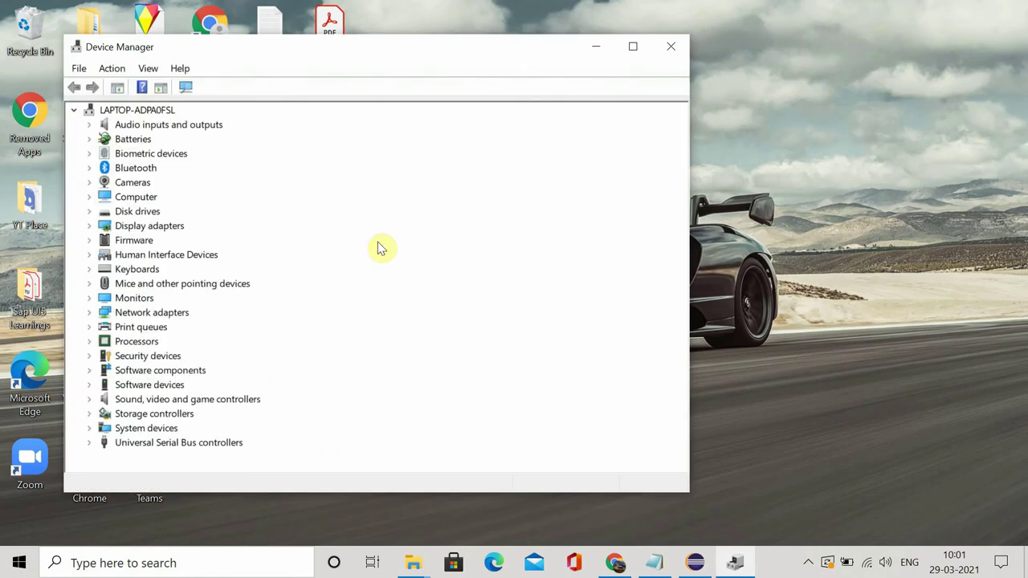
left_click(633, 47)
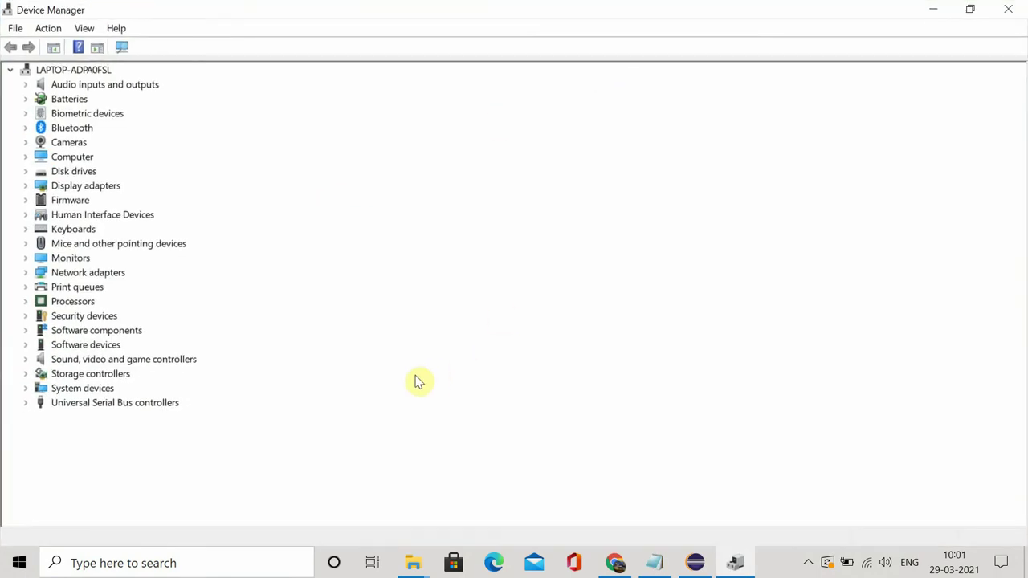
- Expand 'Sound, video and game controllers', check the tray volume, and select Realtek(R) Audio
left_click(103, 361)
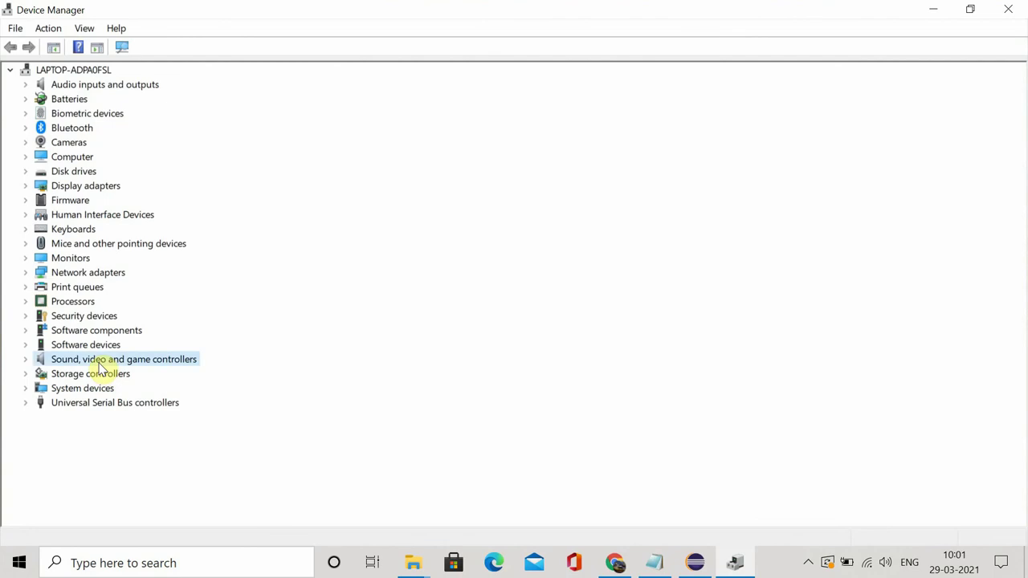
left_click(25, 359)
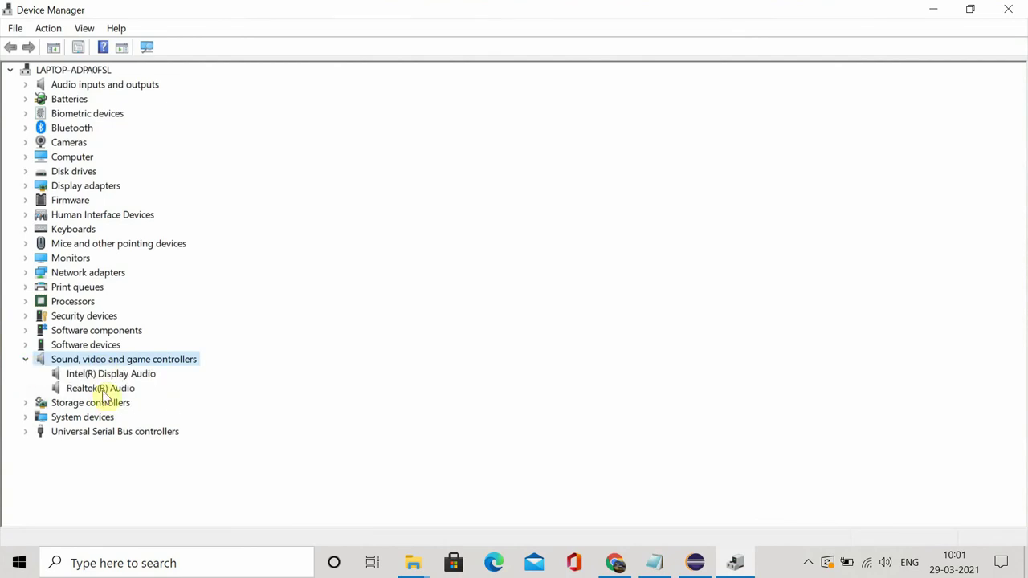
left_click(881, 565)
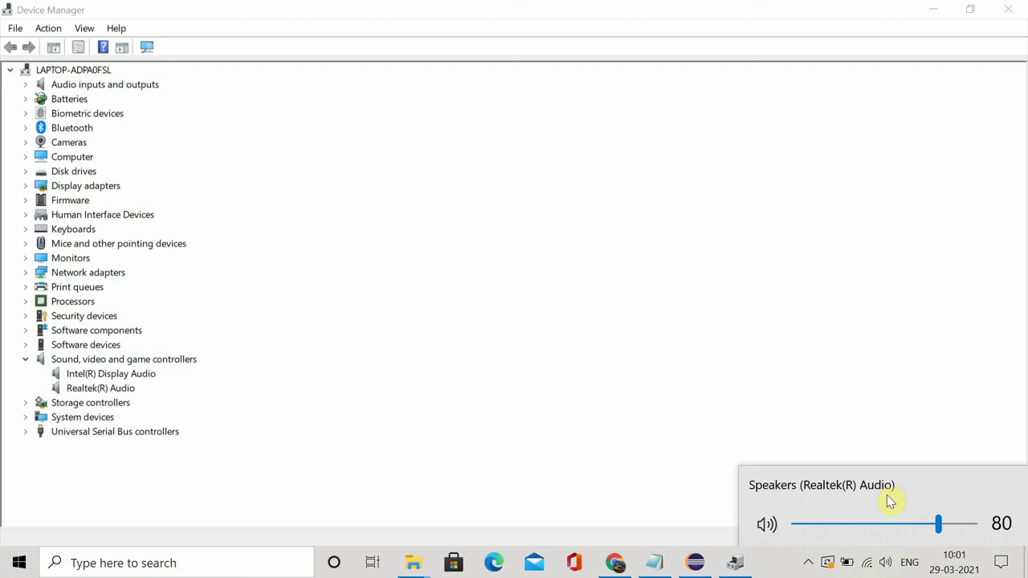
left_click(101, 388)
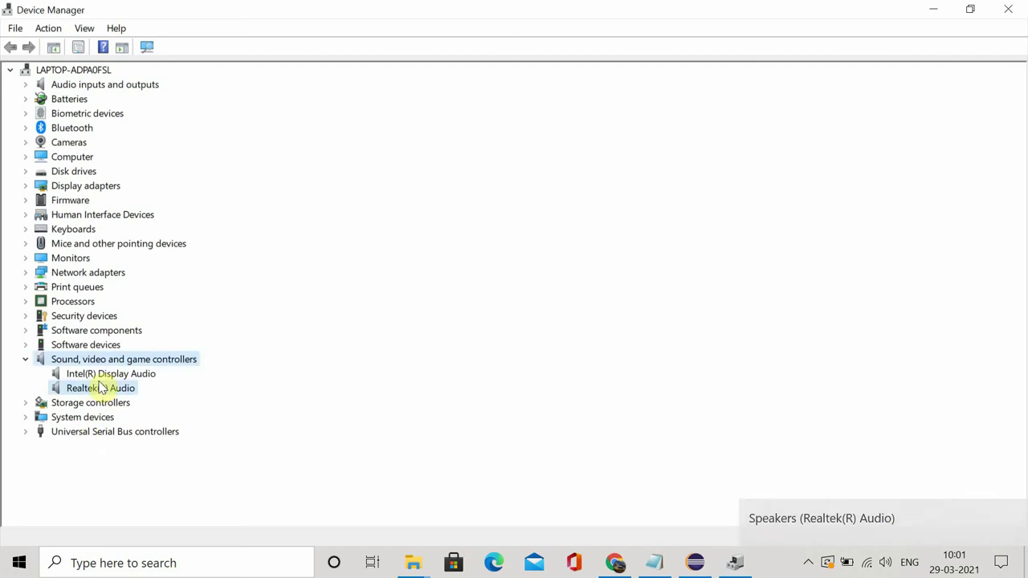
- Search automatically for a newer Realtek(R) Audio driver, then close the wizard
right_click(102, 388)
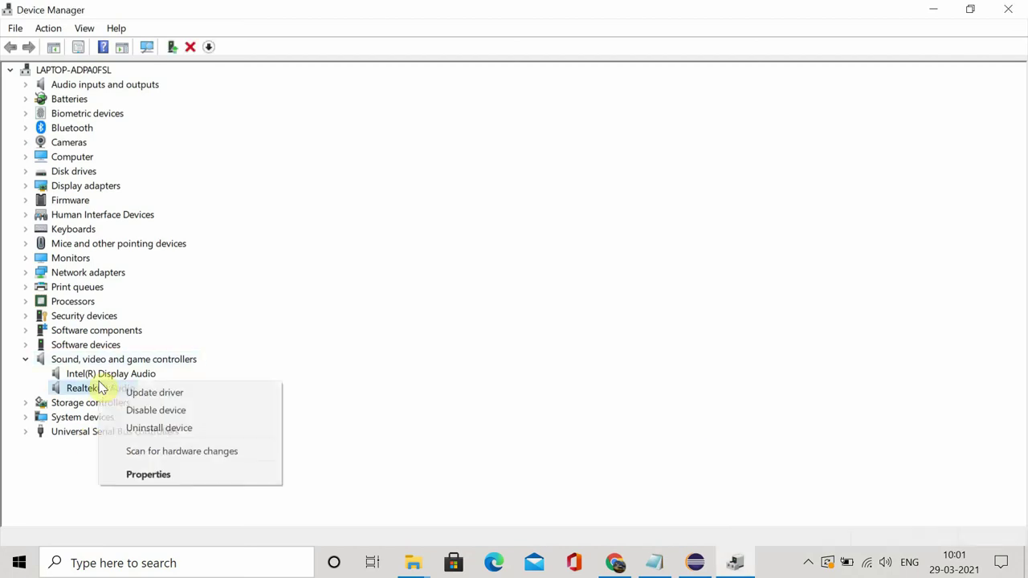
left_click(188, 394)
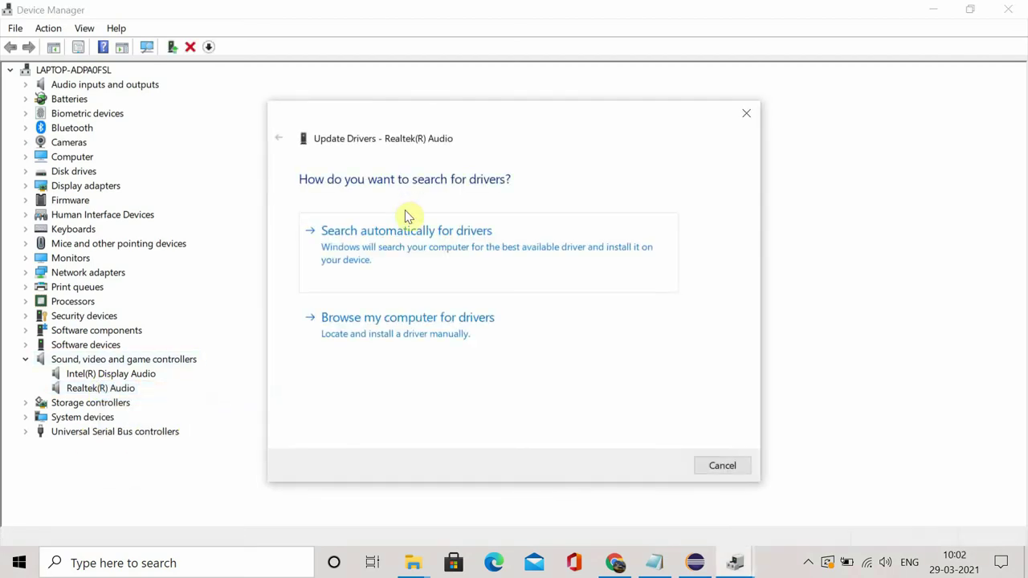
left_click(420, 261)
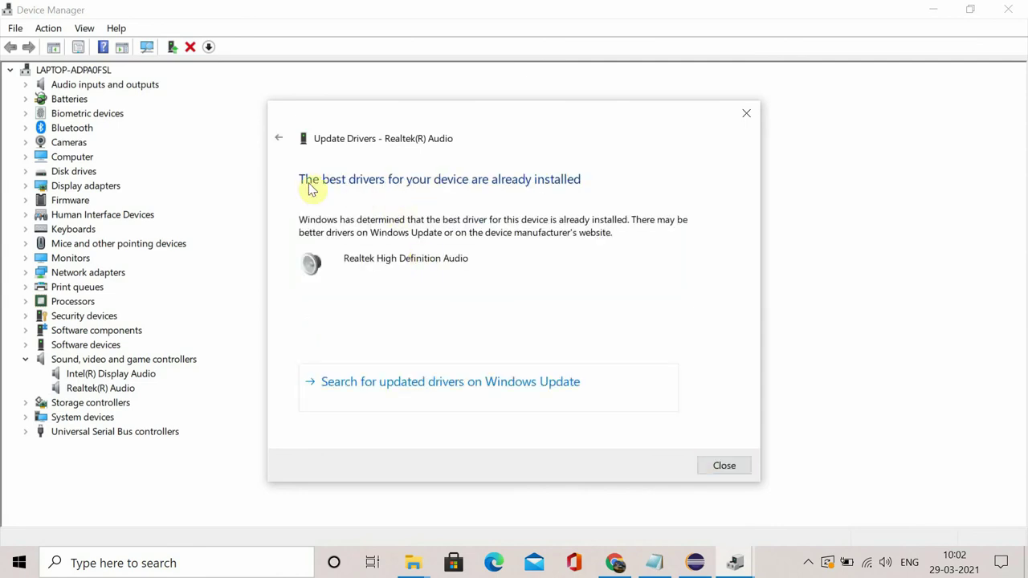
left_click(719, 466)
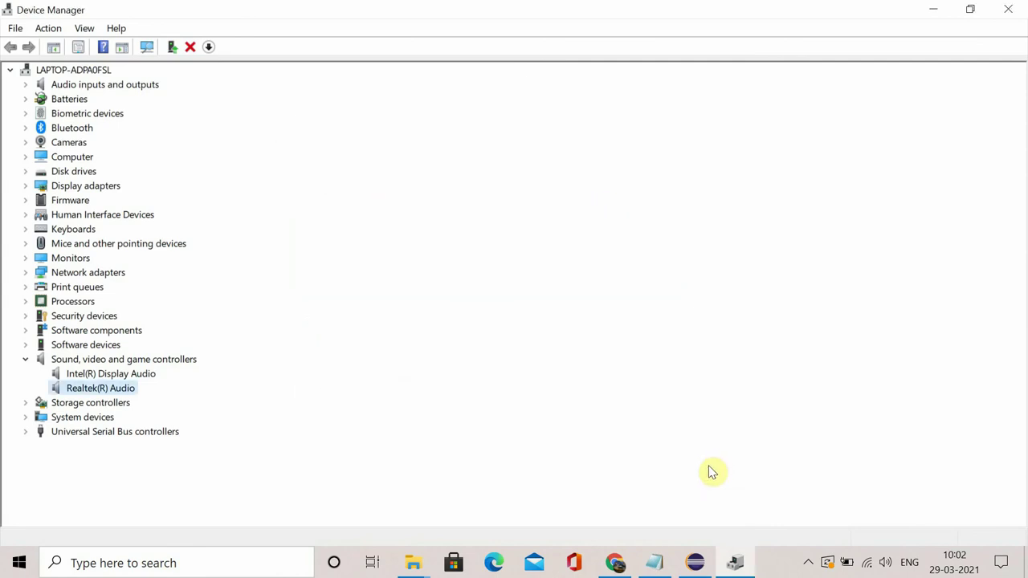
- Browse the Documents folder for a Realtek(R) Audio driver, then close the wizard
right_click(111, 393)
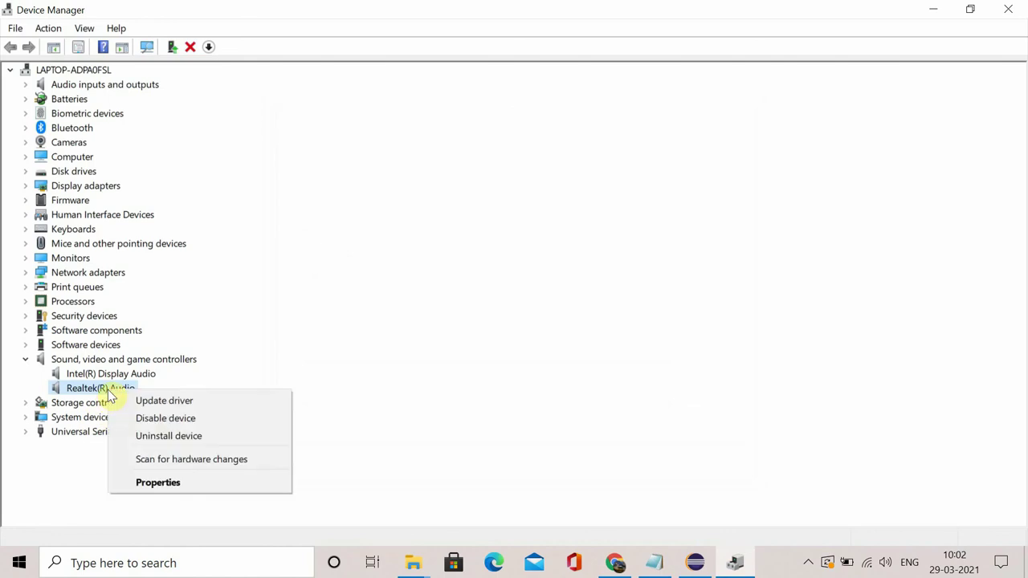
left_click(154, 402)
left_click(419, 344)
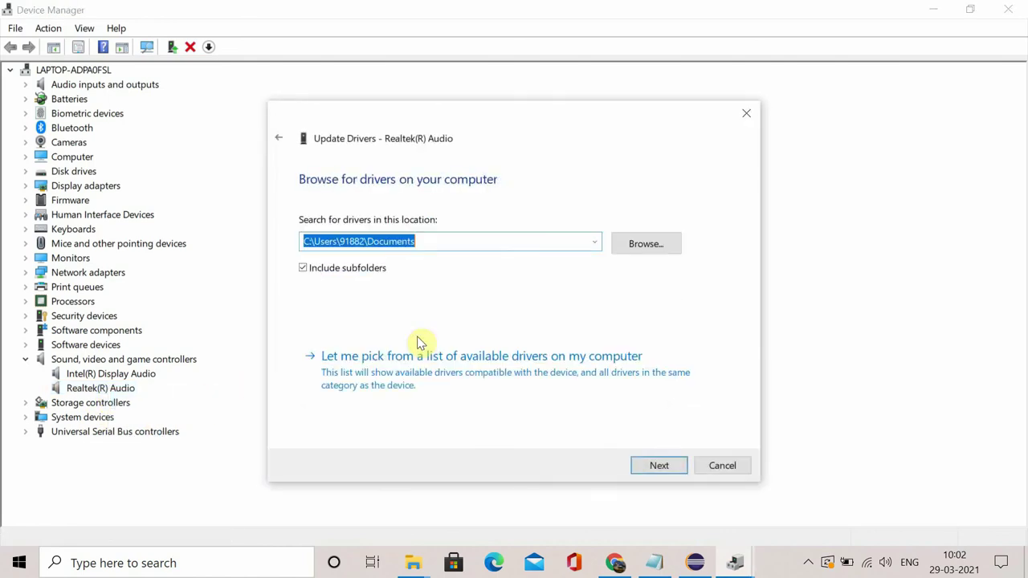
left_click(666, 473)
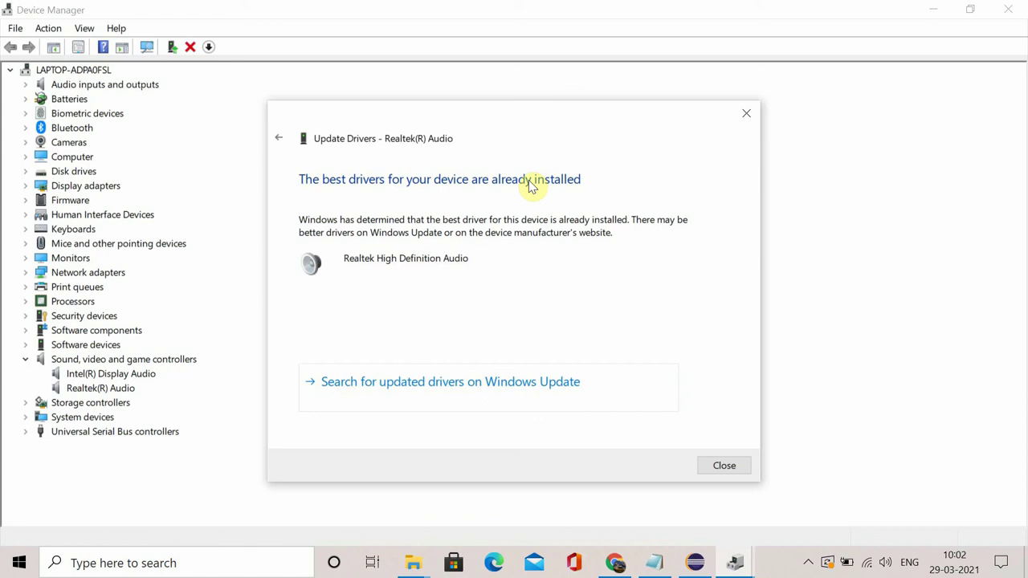
left_click(279, 143)
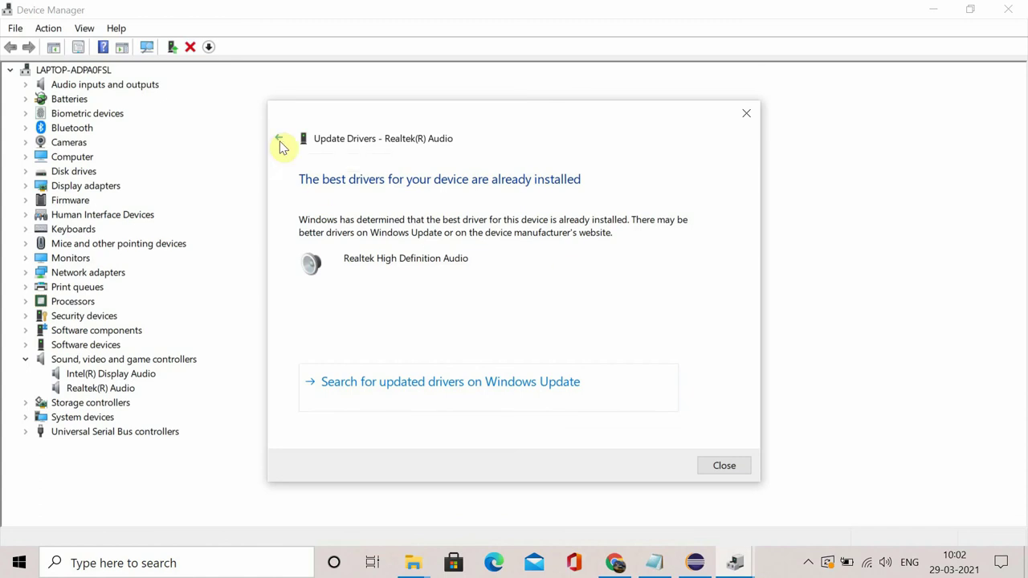
left_click(741, 114)
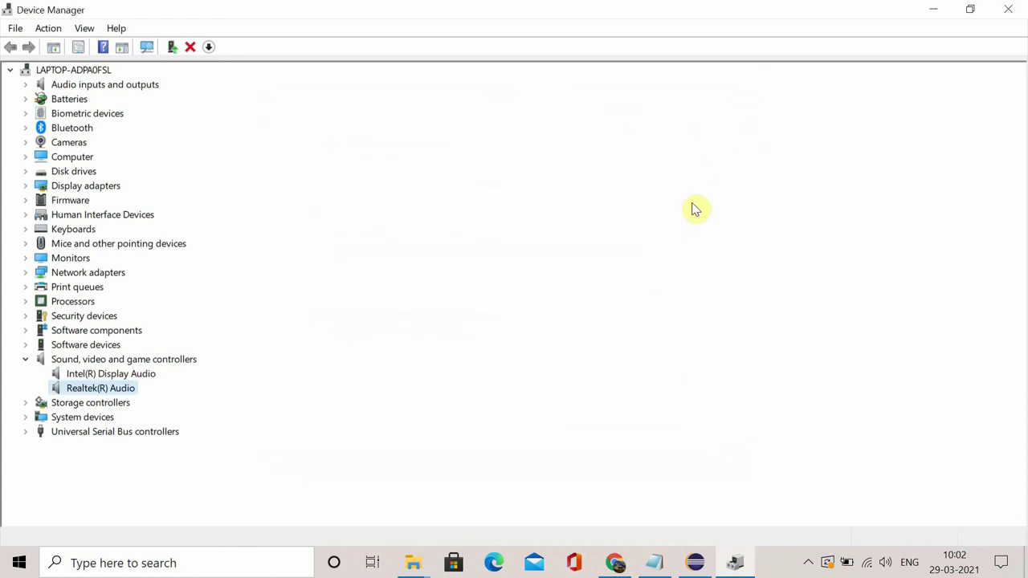
- Request uninstalling Realtek(R) Audio without confirming, then view the Start menu power options
right_click(118, 391)
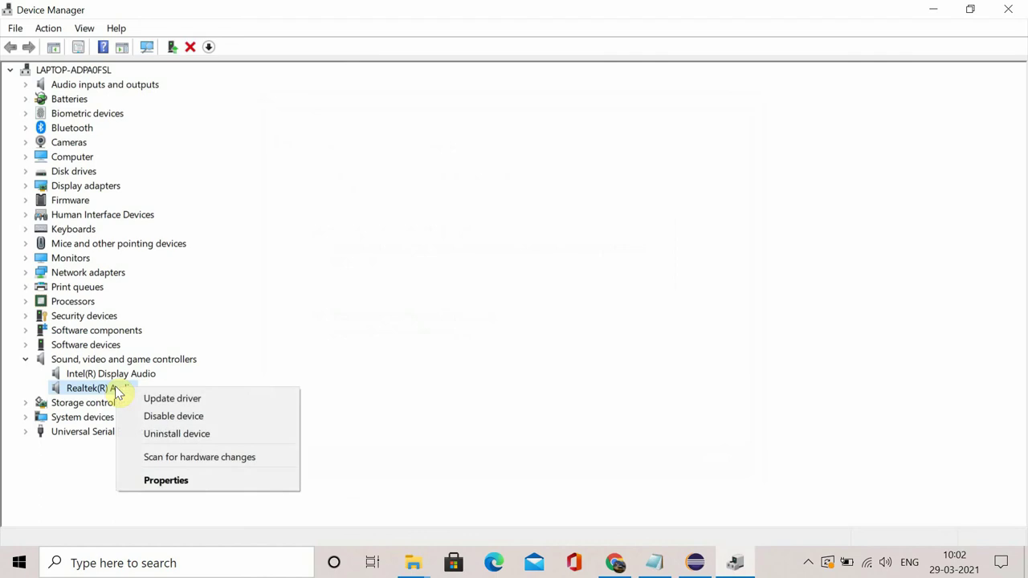
left_click(259, 437)
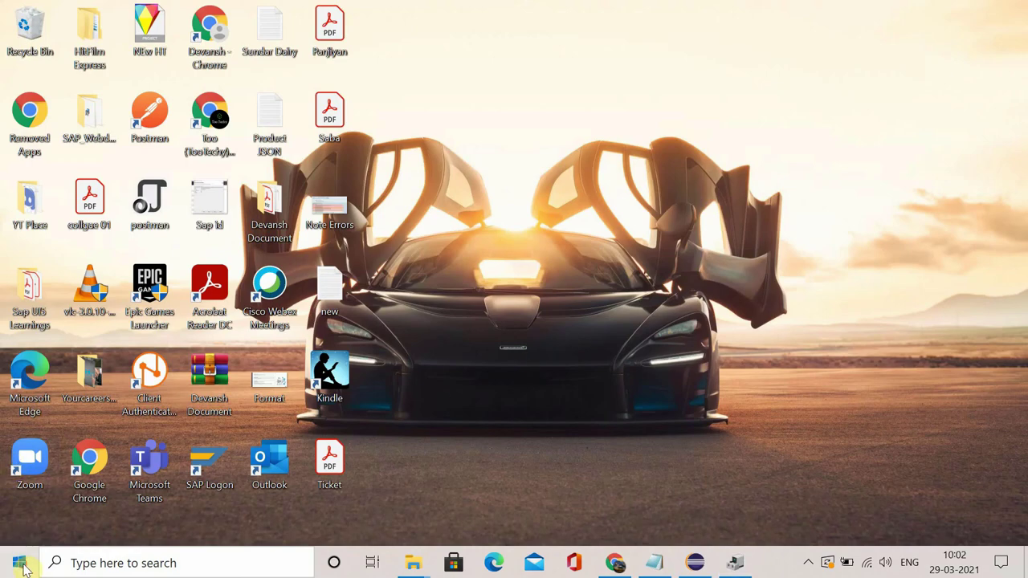
left_click(21, 561)
left_click(29, 526)
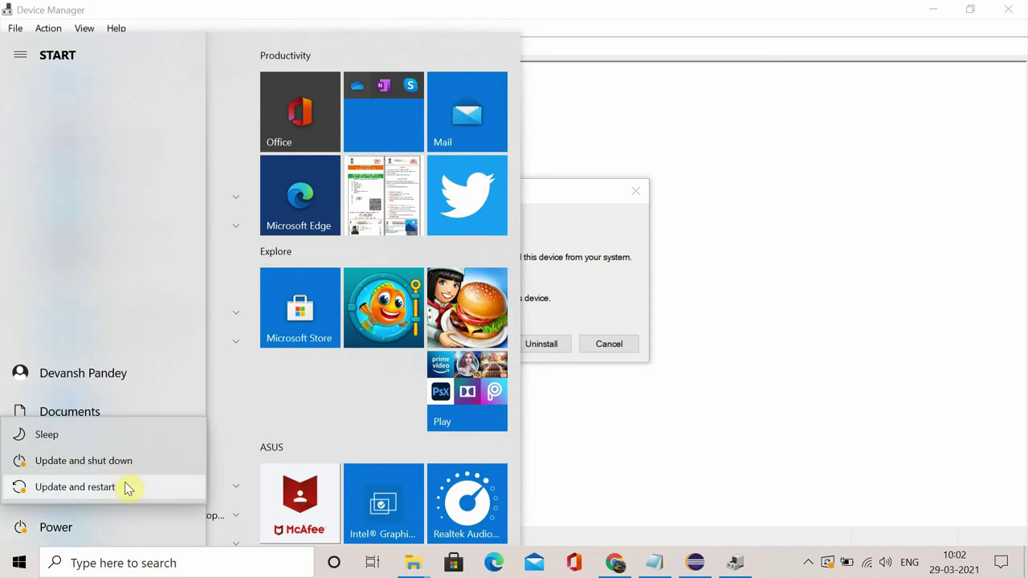
mouse_move(75, 487)
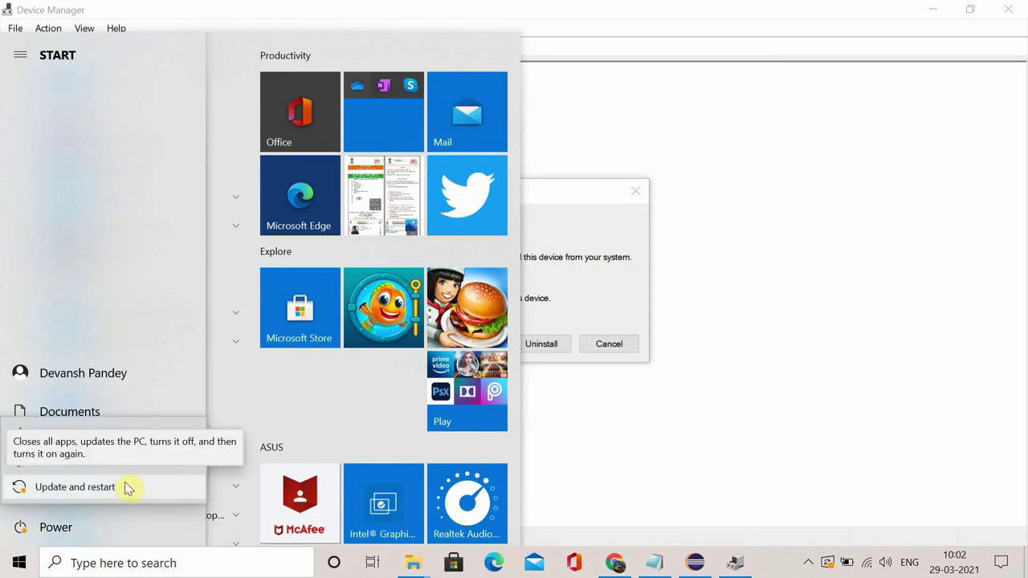
left_click(127, 488)
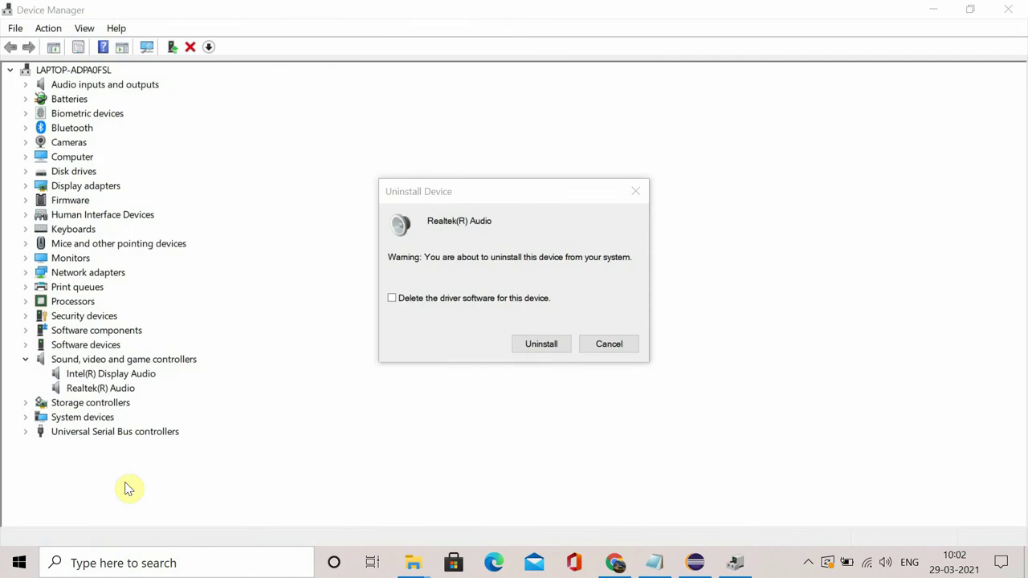